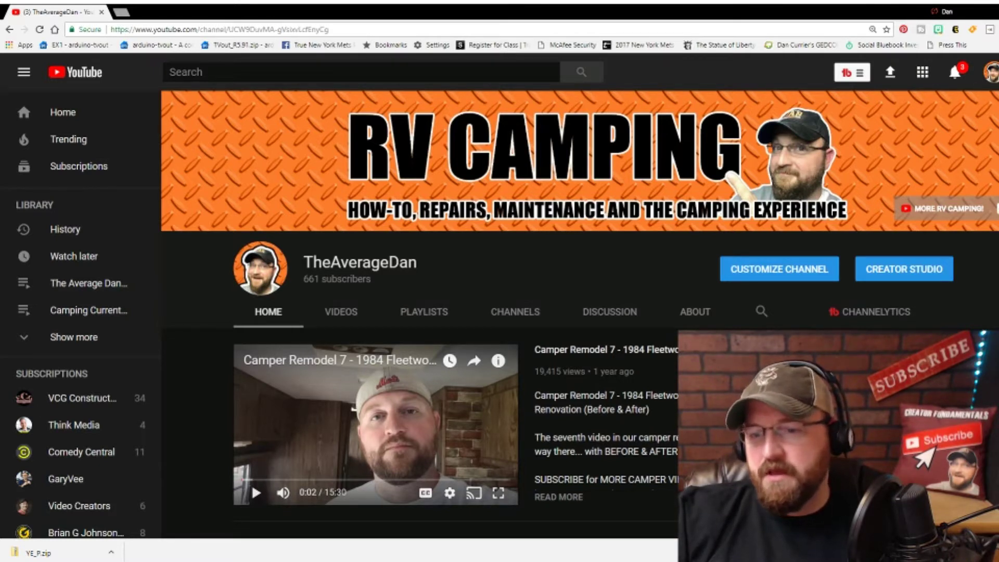
Step: Open Creator Studio's Analytics Overview, showing 29,923 watch-time minutes and 2:27 average view duration
{"action": "left_click", "coordinate": [917, 280]}
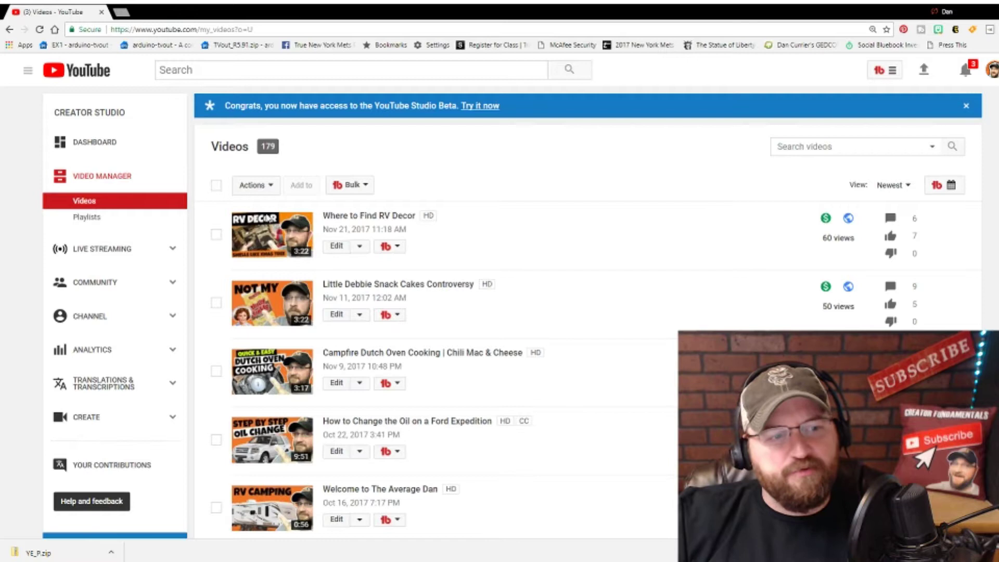
{"action": "left_click", "coordinate": [94, 354]}
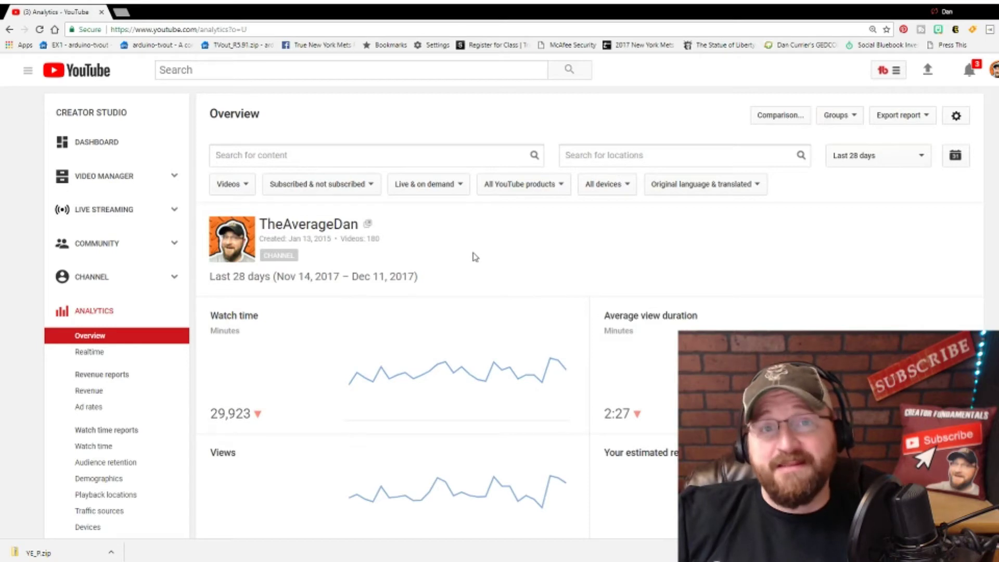
Step: Open the Realtime report, highlight the 960 estimated 48-hour views, and scroll to the per-video table
{"action": "left_click", "coordinate": [90, 352]}
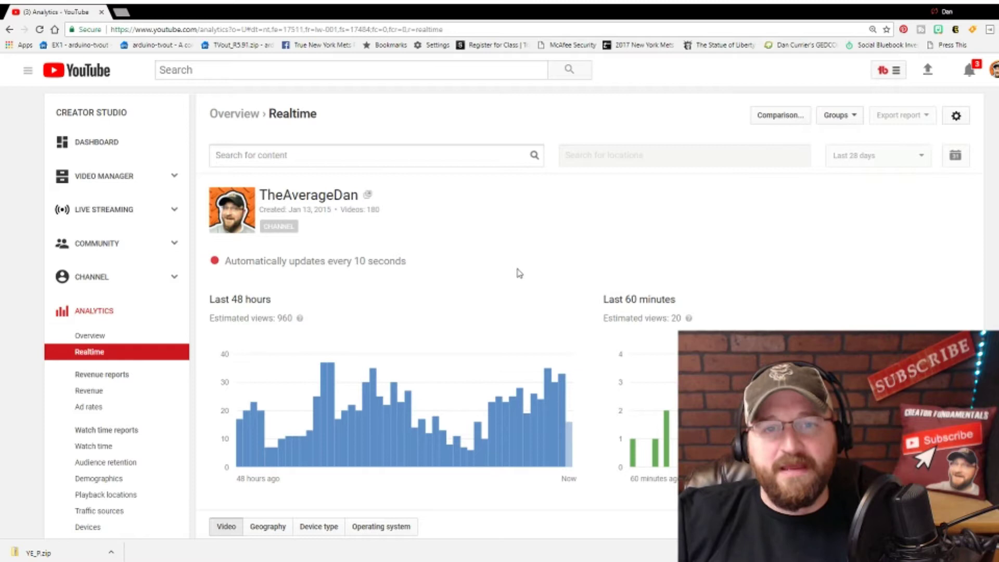
{"action": "scroll", "coordinate": [520, 276], "scroll_direction": "down", "scroll_amount": 2}
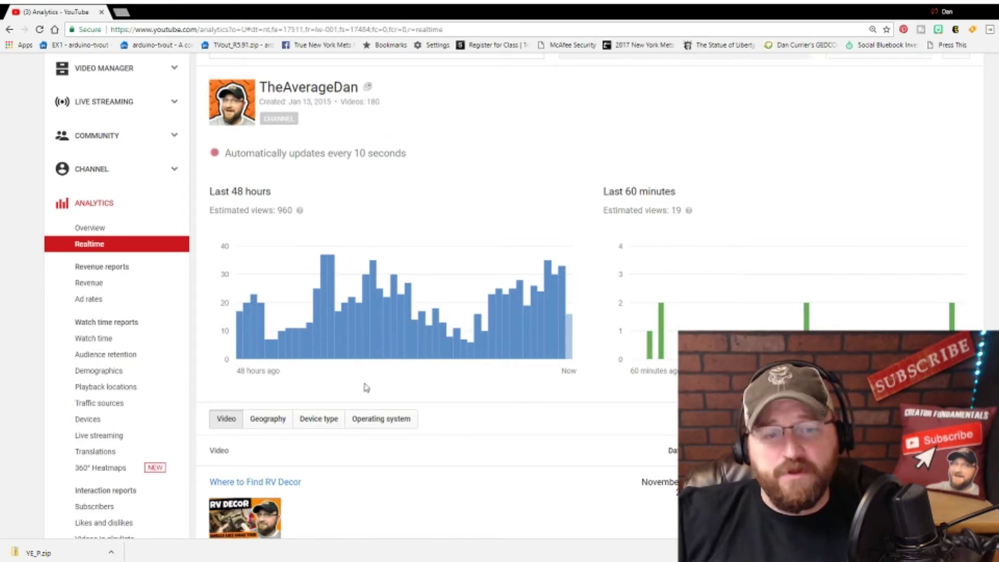
{"action": "double_click", "coordinate": [288, 210]}
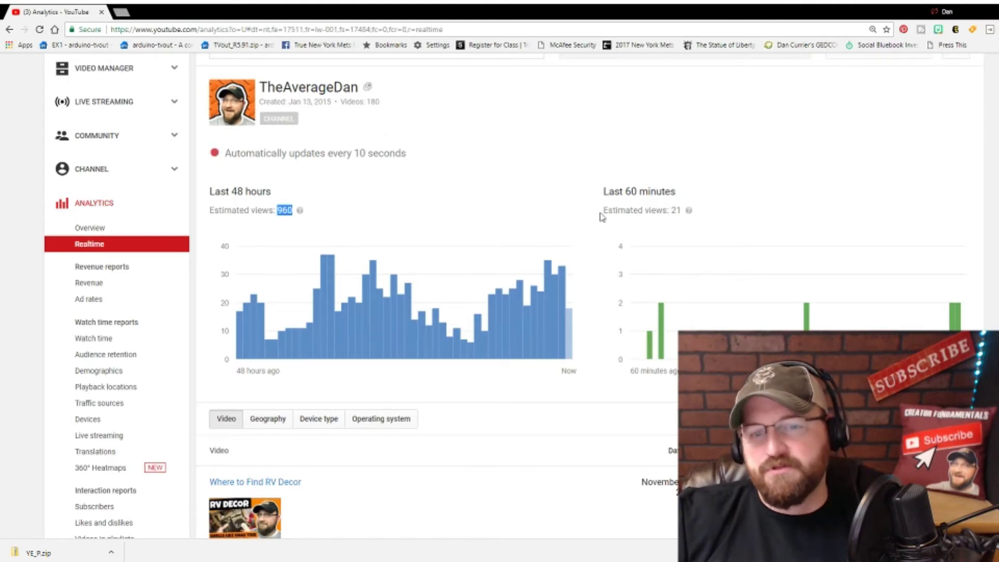
{"action": "mouse_move", "coordinate": [400, 319]}
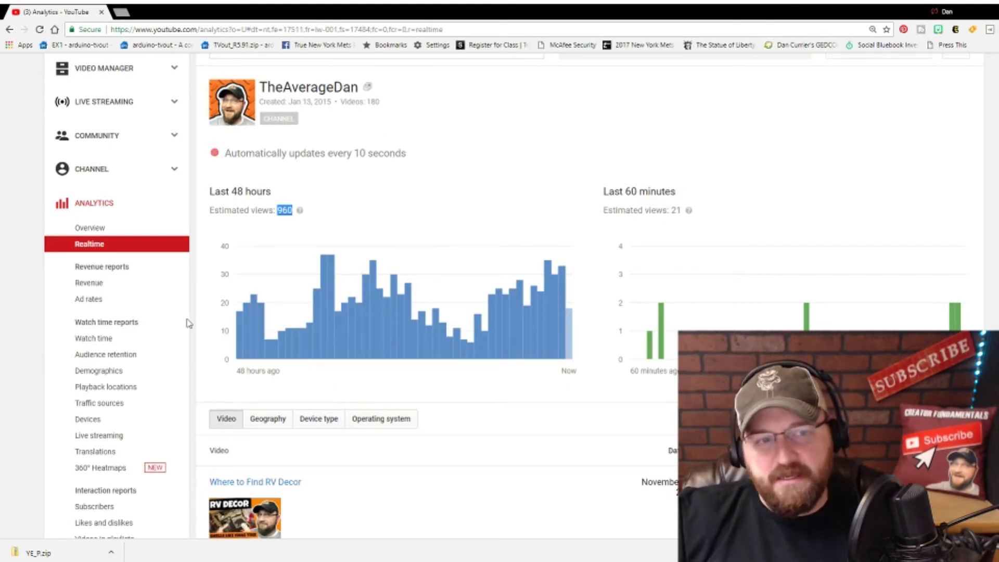
{"action": "scroll", "coordinate": [890, 208], "scroll_direction": "down", "scroll_amount": 2}
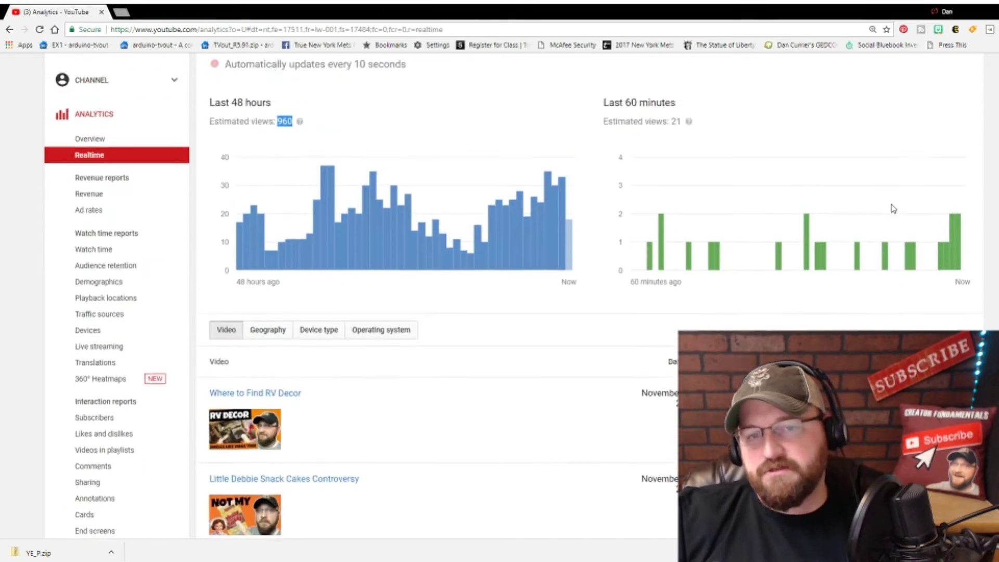
{"action": "scroll", "coordinate": [885, 207], "scroll_direction": "up", "scroll_amount": 1}
{"action": "scroll", "coordinate": [796, 217], "scroll_direction": "down", "scroll_amount": 4}
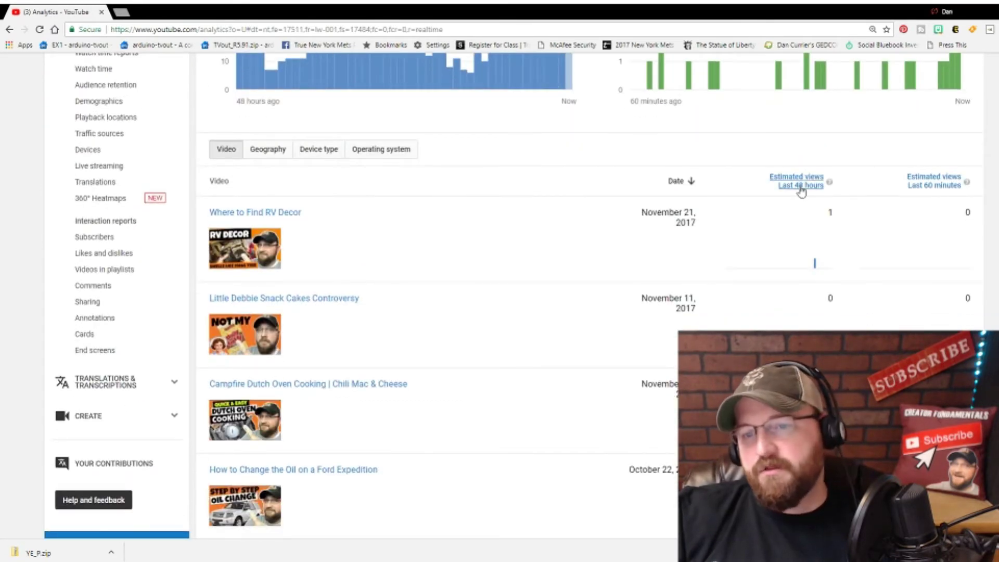
Step: Sort the Realtime video table by last-48-hour views, putting Camper Remodel 7 on top at 140
{"action": "left_click", "coordinate": [801, 188]}
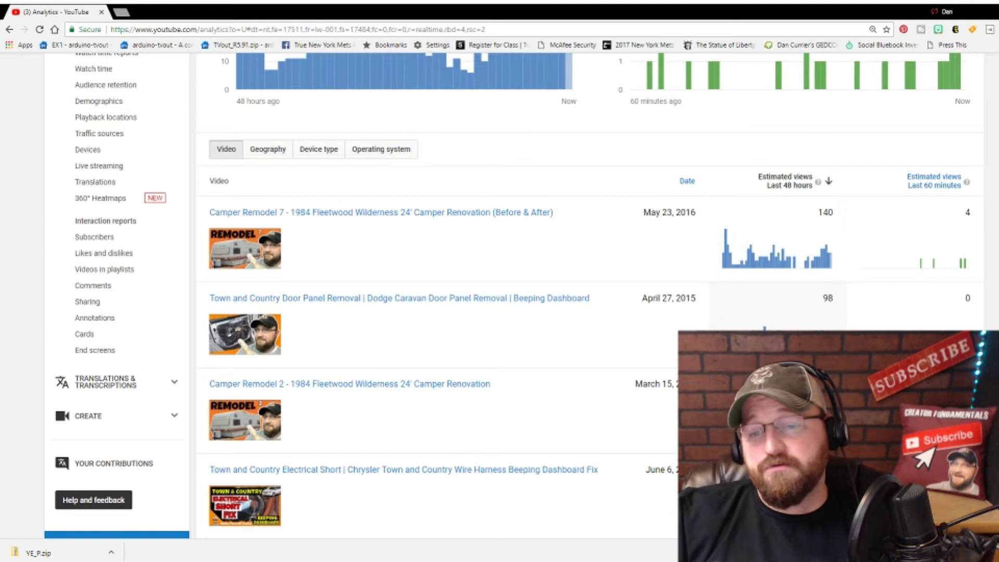
{"action": "scroll", "coordinate": [728, 332], "scroll_direction": "up", "scroll_amount": 1}
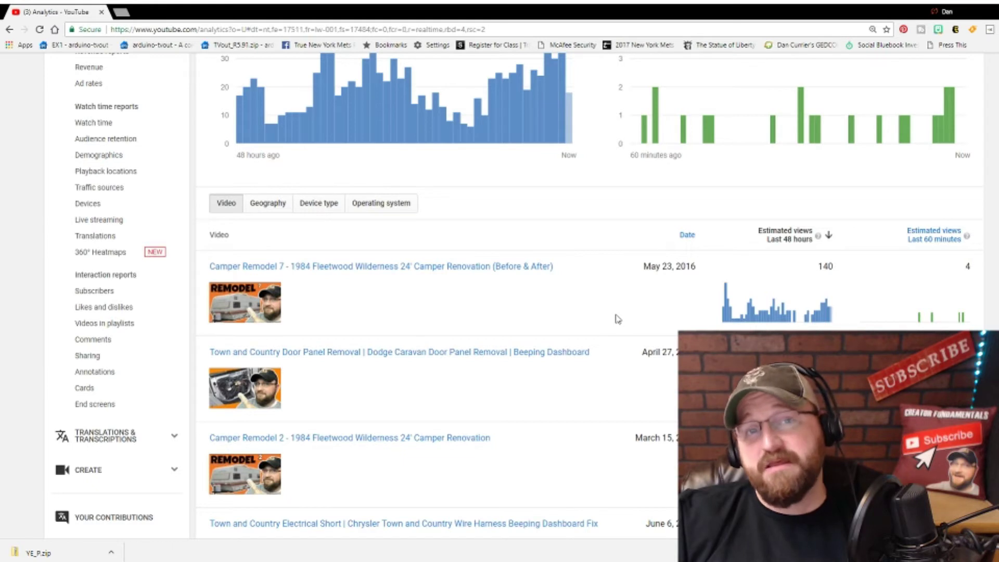
{"action": "mouse_move", "coordinate": [752, 324]}
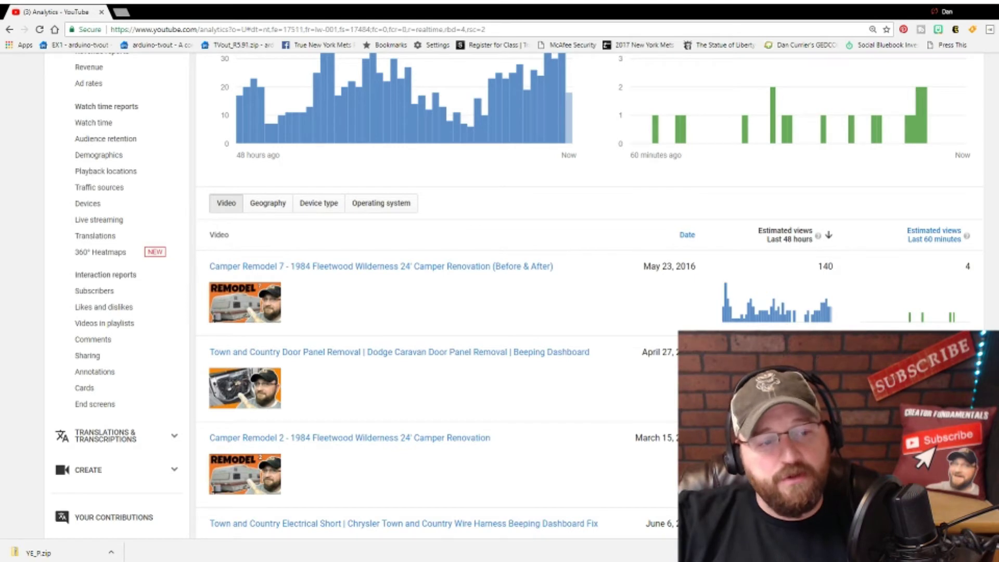
Step: Open the Subscribers report and set its date range to September 18 through December 11, 2017
{"action": "left_click", "coordinate": [100, 295]}
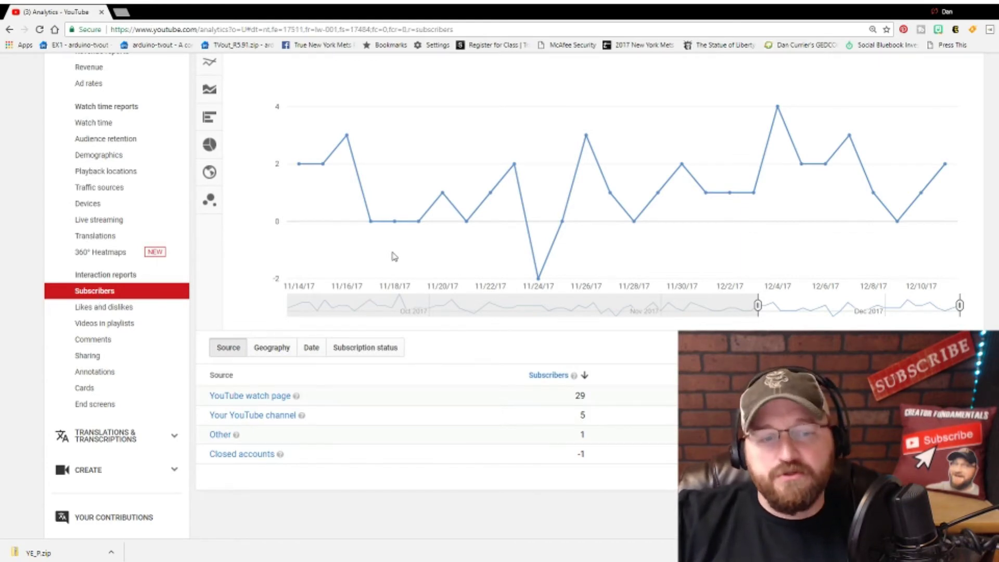
{"action": "scroll", "coordinate": [477, 255], "scroll_direction": "up", "scroll_amount": 6}
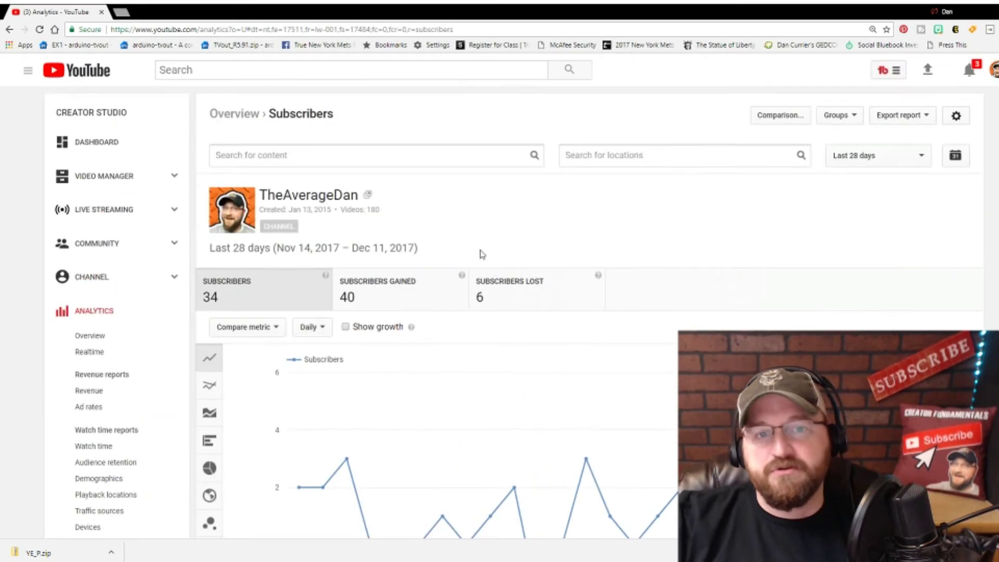
{"action": "left_click", "coordinate": [957, 155]}
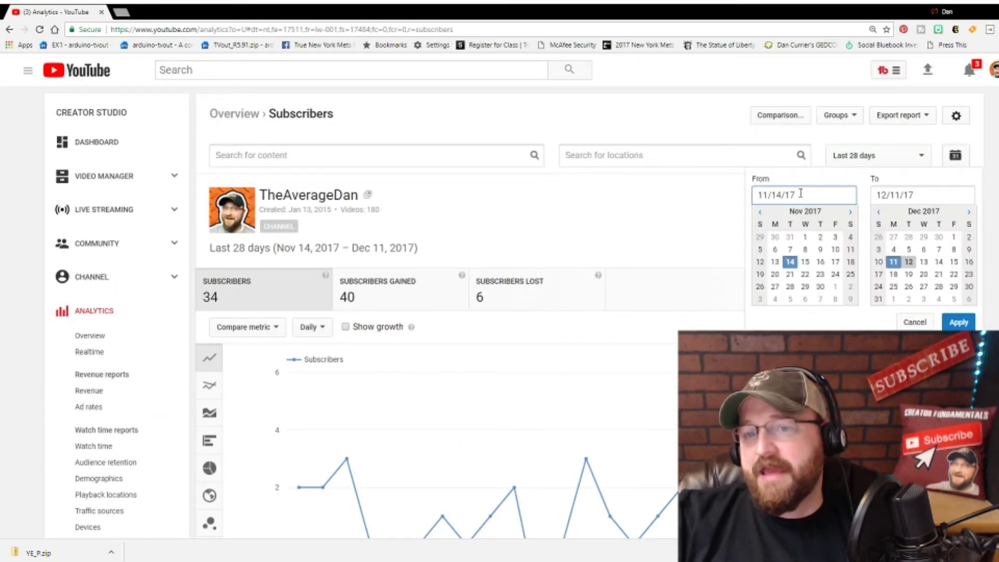
{"action": "left_click", "coordinate": [760, 212]}
{"action": "left_click", "coordinate": [761, 212]}
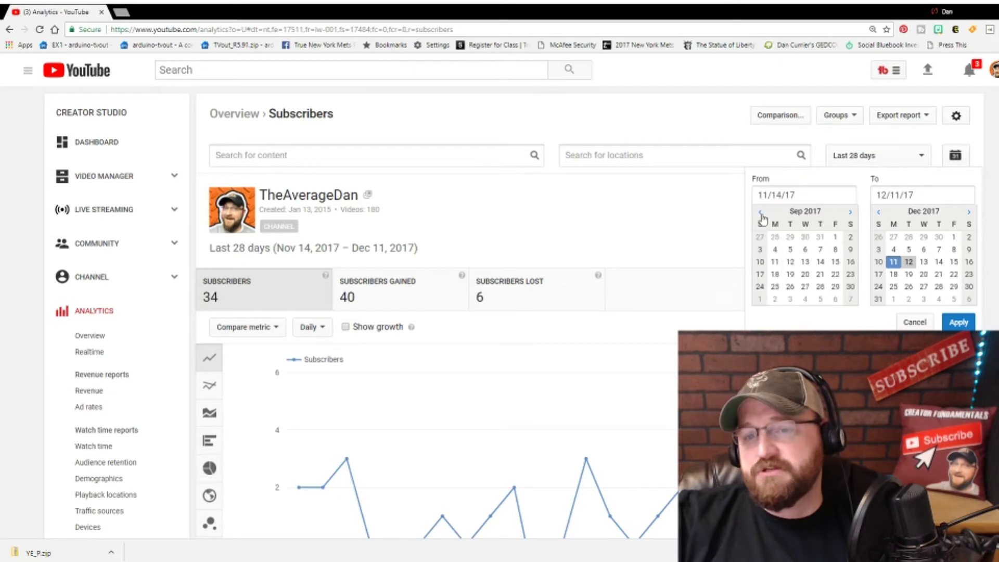
{"action": "left_click", "coordinate": [774, 274]}
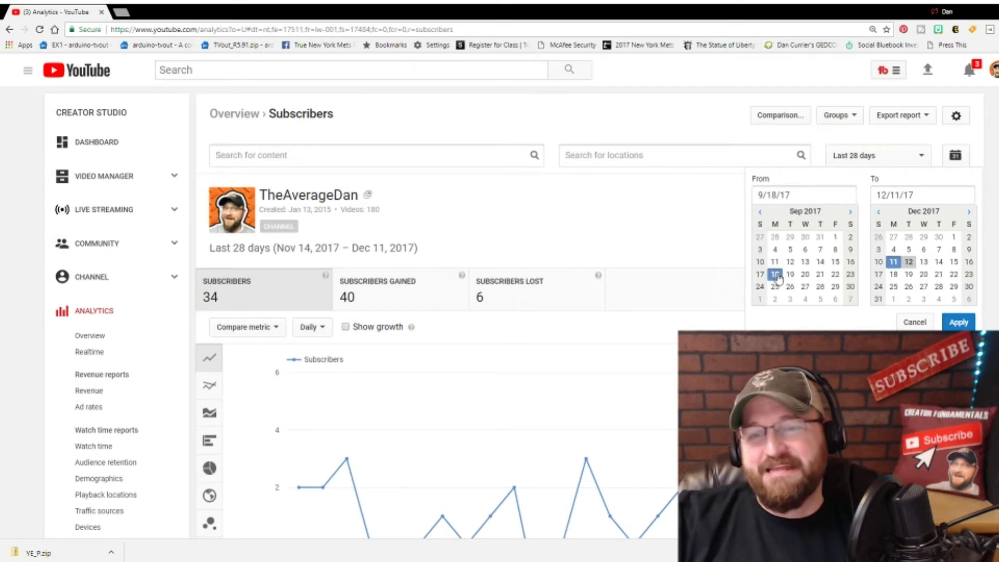
{"action": "left_click", "coordinate": [957, 322]}
Step: Drill into YouTube watch page subscribers by video, led by Camper Remodel 7 at 19
{"action": "scroll", "coordinate": [635, 254], "scroll_direction": "down", "scroll_amount": 4}
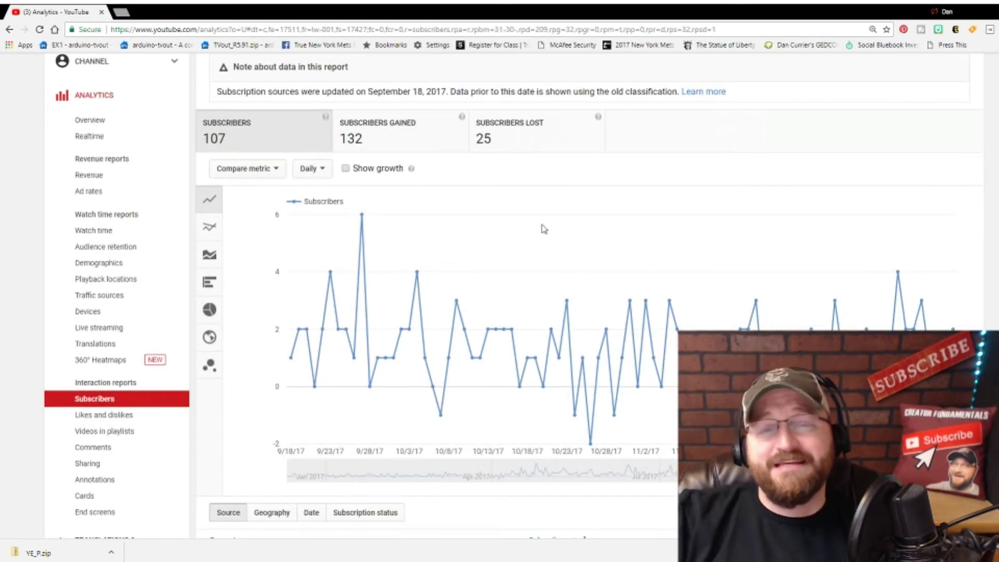
{"action": "scroll", "coordinate": [543, 229], "scroll_direction": "down", "scroll_amount": 5}
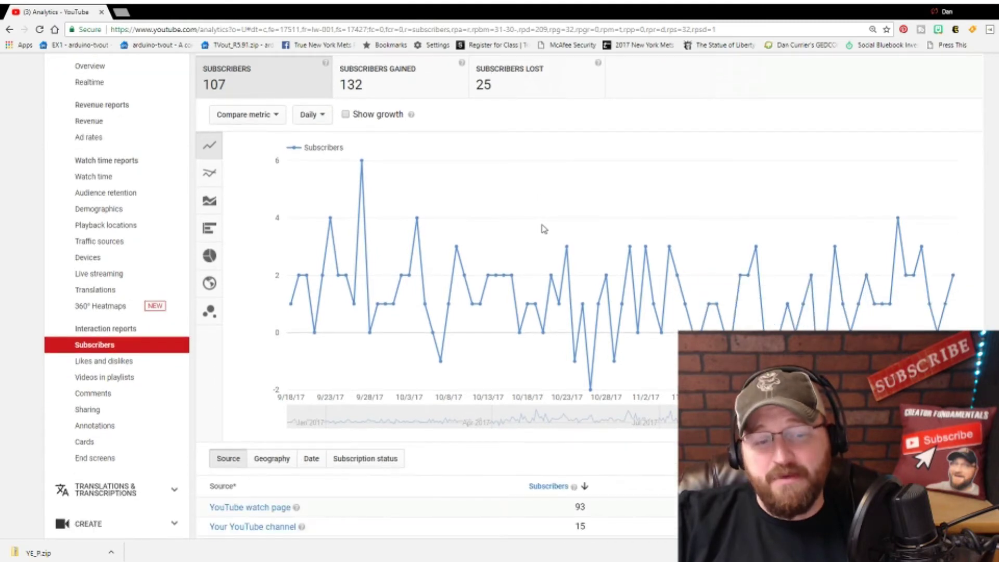
{"action": "scroll", "coordinate": [544, 228], "scroll_direction": "down", "scroll_amount": 1}
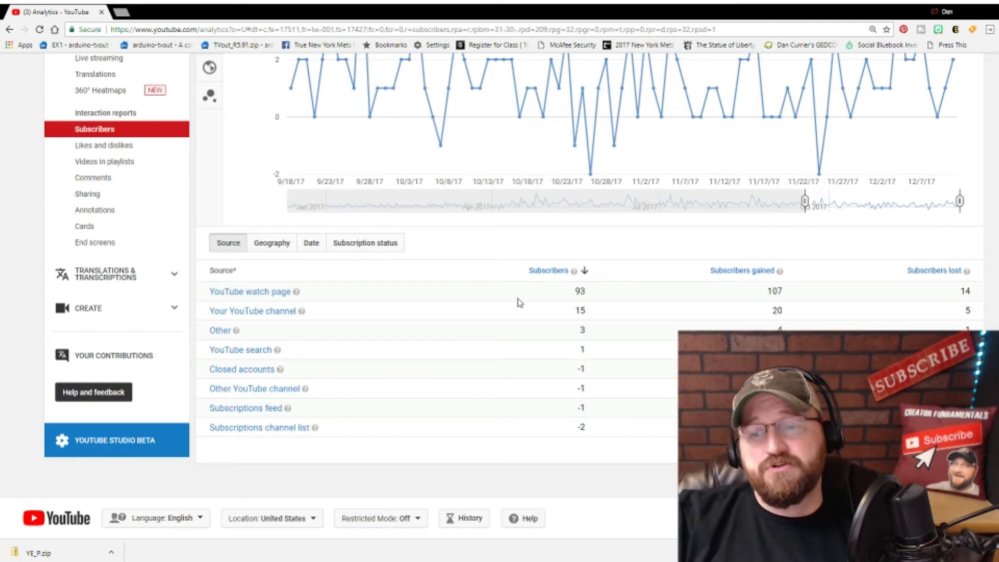
{"action": "scroll", "coordinate": [517, 300], "scroll_direction": "down", "scroll_amount": 1}
{"action": "scroll", "coordinate": [517, 299], "scroll_direction": "up", "scroll_amount": 1}
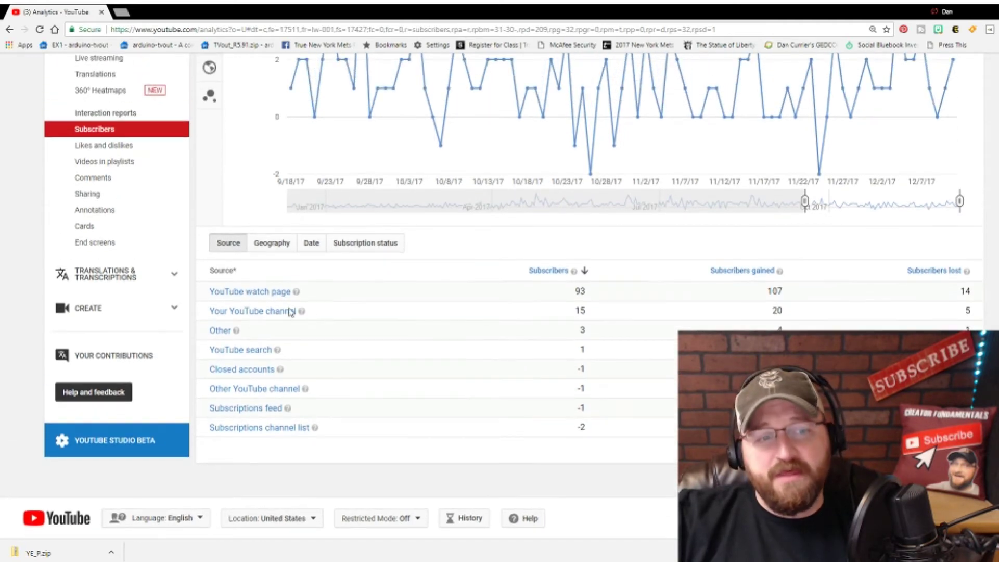
{"action": "left_click", "coordinate": [279, 292]}
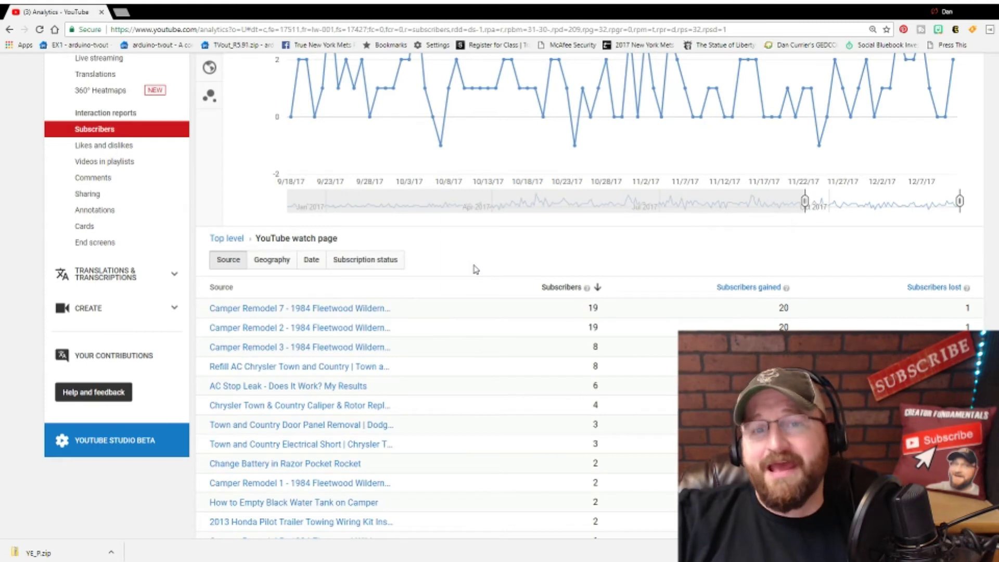
{"action": "scroll", "coordinate": [474, 269], "scroll_direction": "down", "scroll_amount": 3}
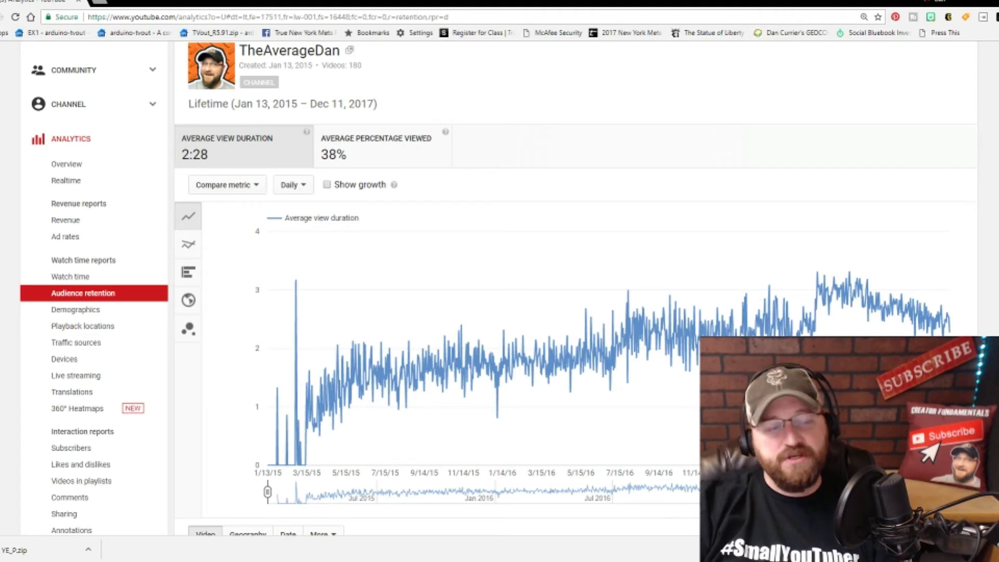
Step: Scroll the lifetime audience retention chart of daily average view duration
{"action": "scroll", "coordinate": [499, 286], "scroll_direction": "up", "scroll_amount": 1}
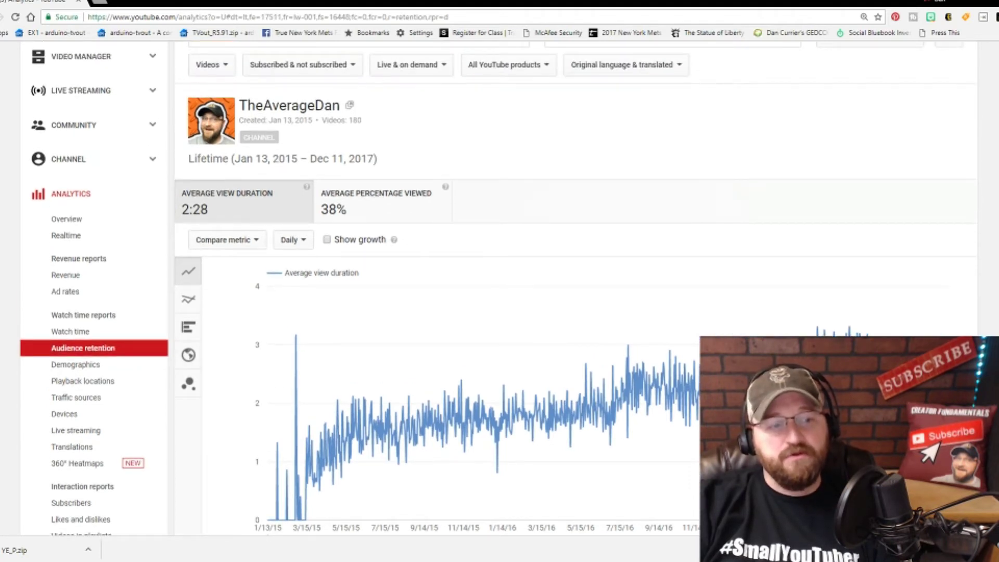
{"action": "scroll", "coordinate": [499, 286], "scroll_direction": "down", "scroll_amount": 1}
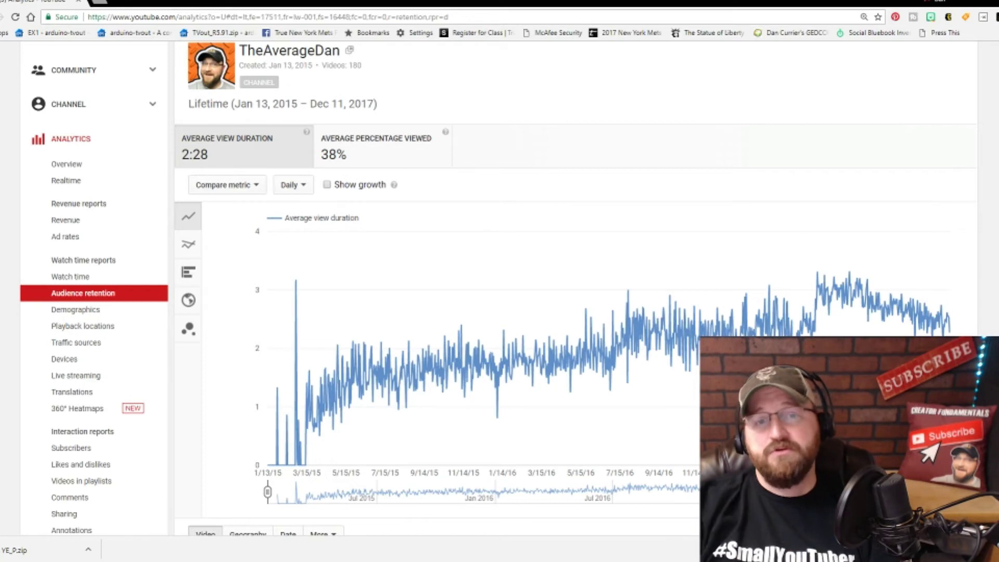
Step: Open the lifetime Overview and view Top 10 Videos, led by Camper Remodel 7 at 85,184 minutes
{"action": "left_click", "coordinate": [67, 163]}
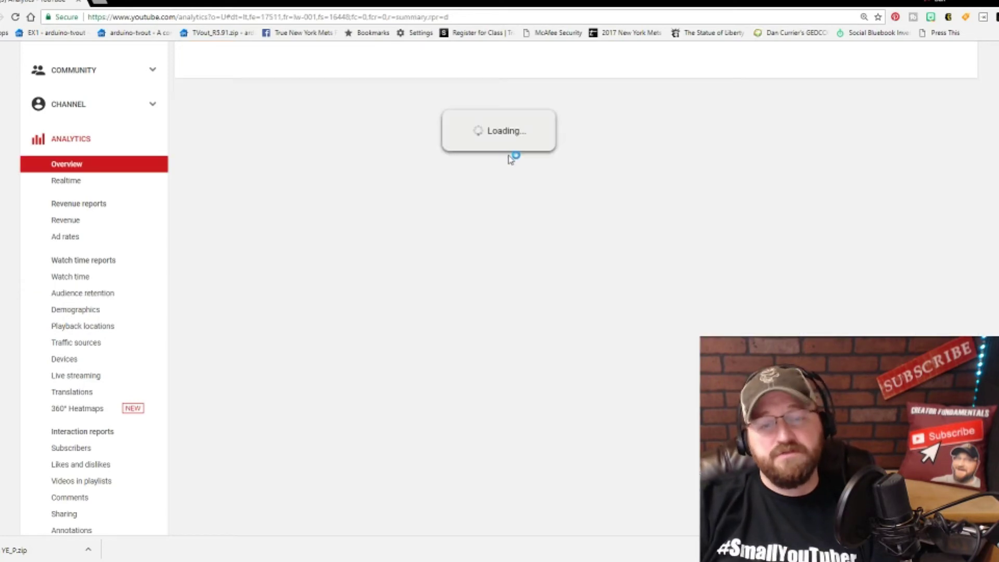
{"action": "scroll", "coordinate": [644, 221], "scroll_direction": "down", "scroll_amount": 6}
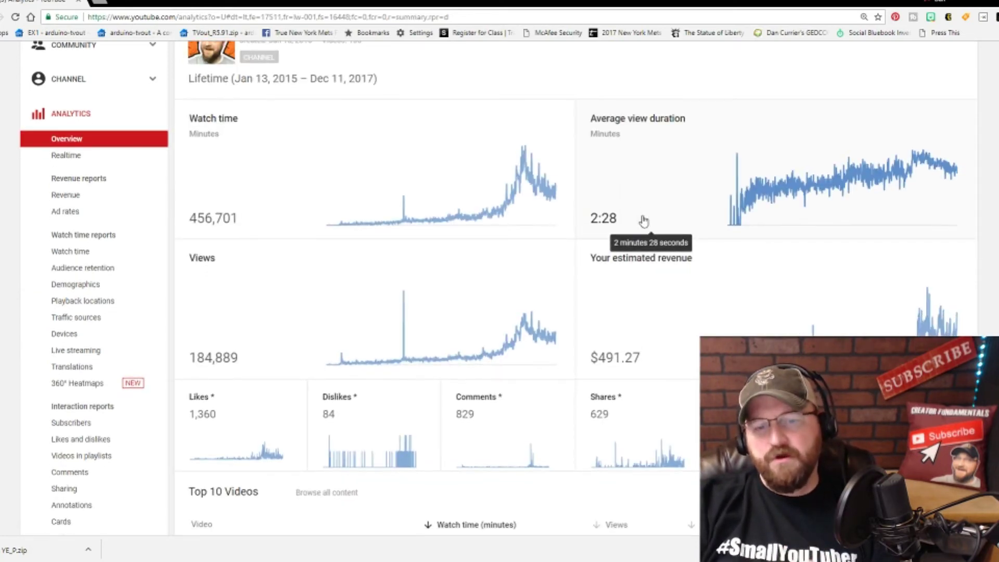
{"action": "scroll", "coordinate": [628, 224], "scroll_direction": "down", "scroll_amount": 3}
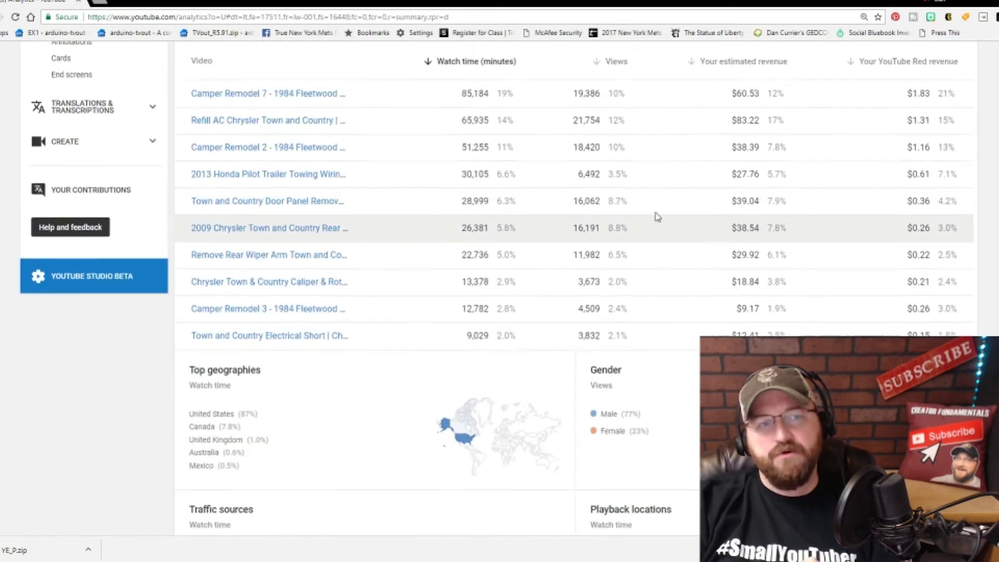
{"action": "scroll", "coordinate": [650, 227], "scroll_direction": "up", "scroll_amount": 2}
{"action": "scroll", "coordinate": [648, 227], "scroll_direction": "down", "scroll_amount": 1}
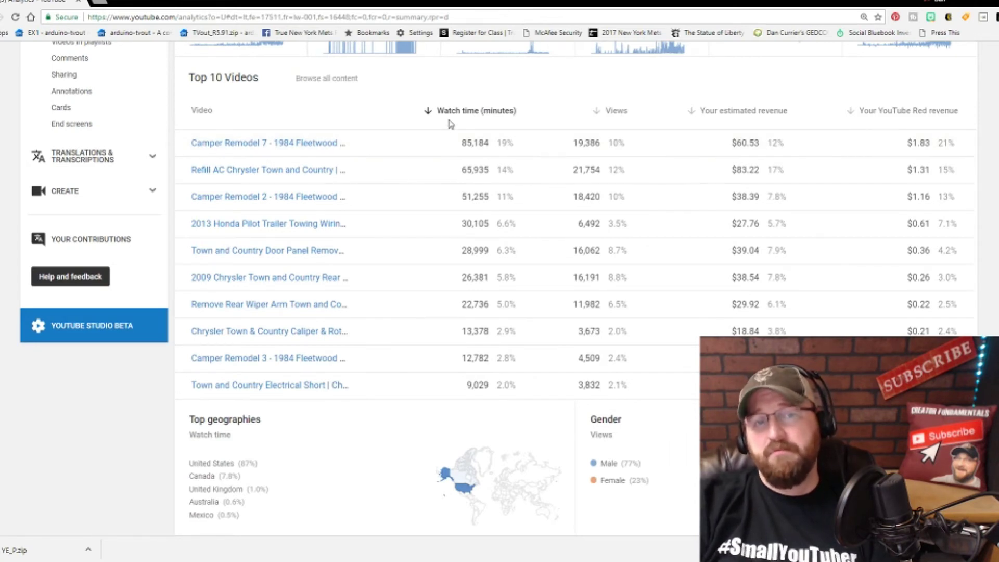
{"action": "mouse_move", "coordinate": [627, 119]}
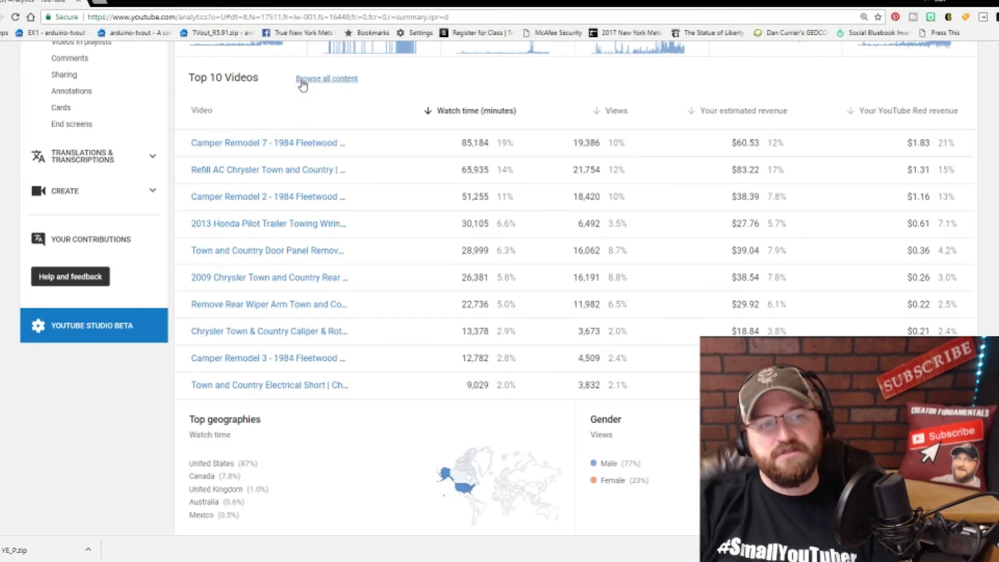
Step: Sort all content by upload date and open the AC Stop Leak video's analytics (8,685 watch-time minutes)
{"action": "left_click", "coordinate": [334, 83]}
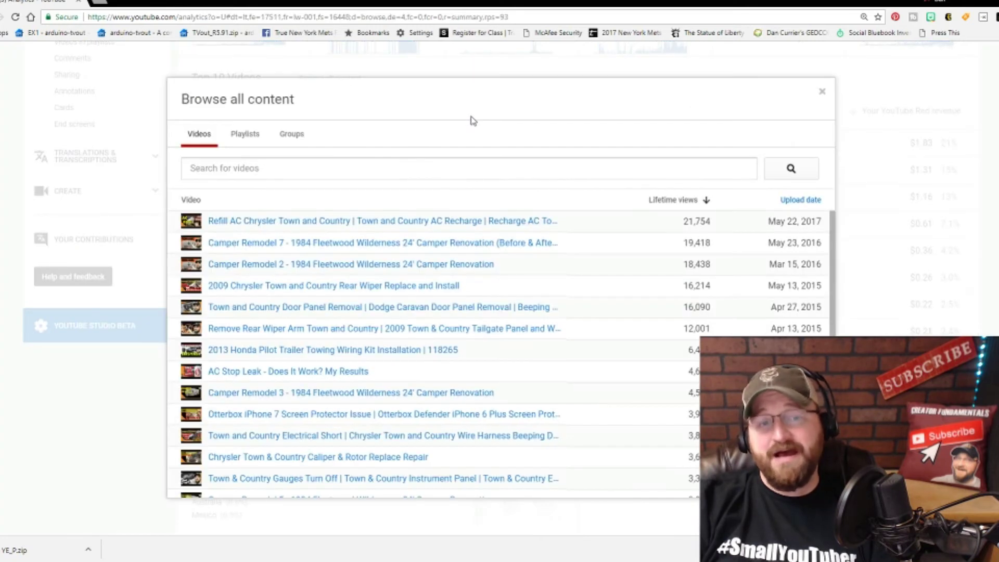
{"action": "left_click", "coordinate": [793, 200]}
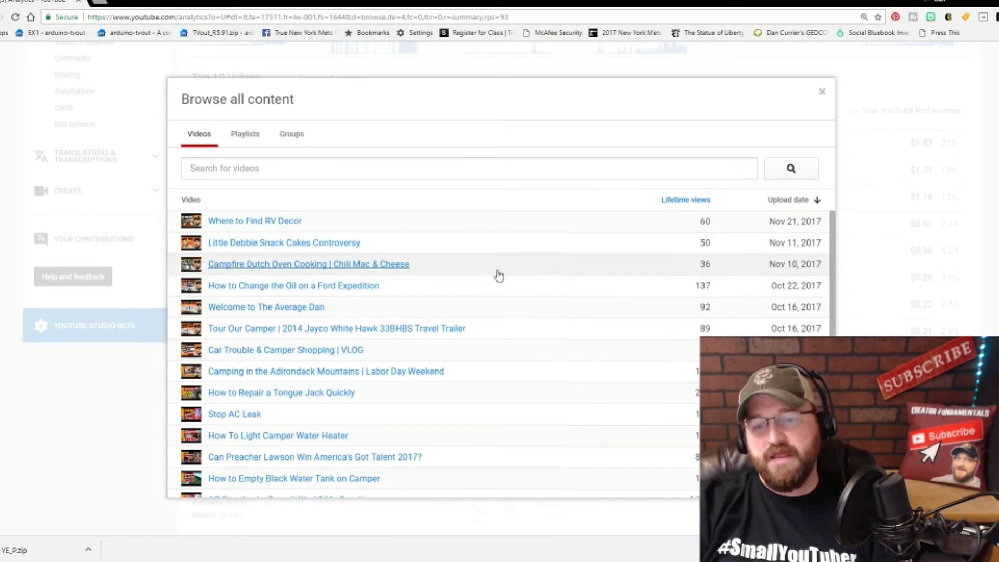
{"action": "scroll", "coordinate": [307, 446], "scroll_direction": "down", "scroll_amount": 1}
{"action": "left_click", "coordinate": [310, 445]}
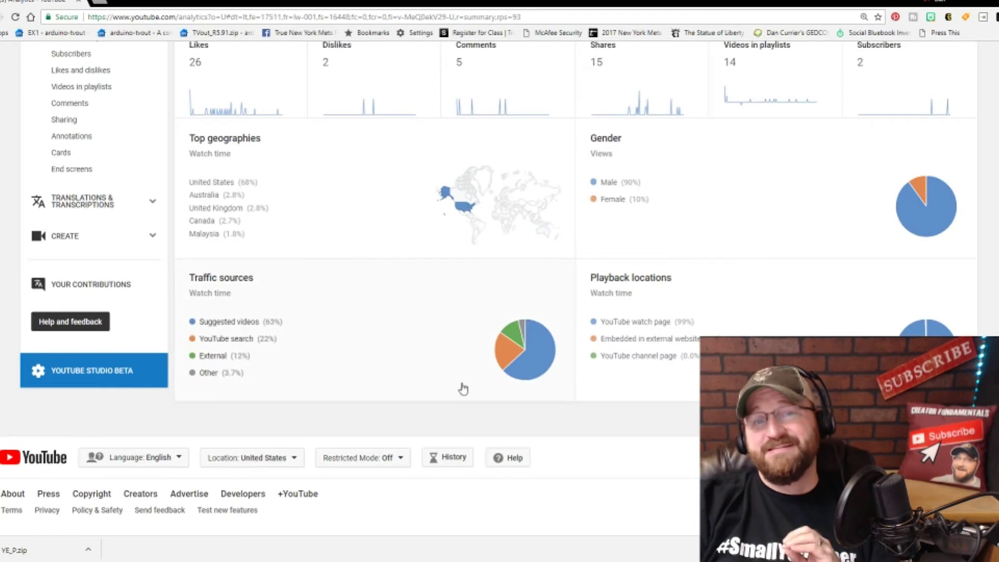
{"action": "scroll", "coordinate": [458, 388], "scroll_direction": "up", "scroll_amount": 2}
{"action": "scroll", "coordinate": [450, 388], "scroll_direction": "up", "scroll_amount": 5}
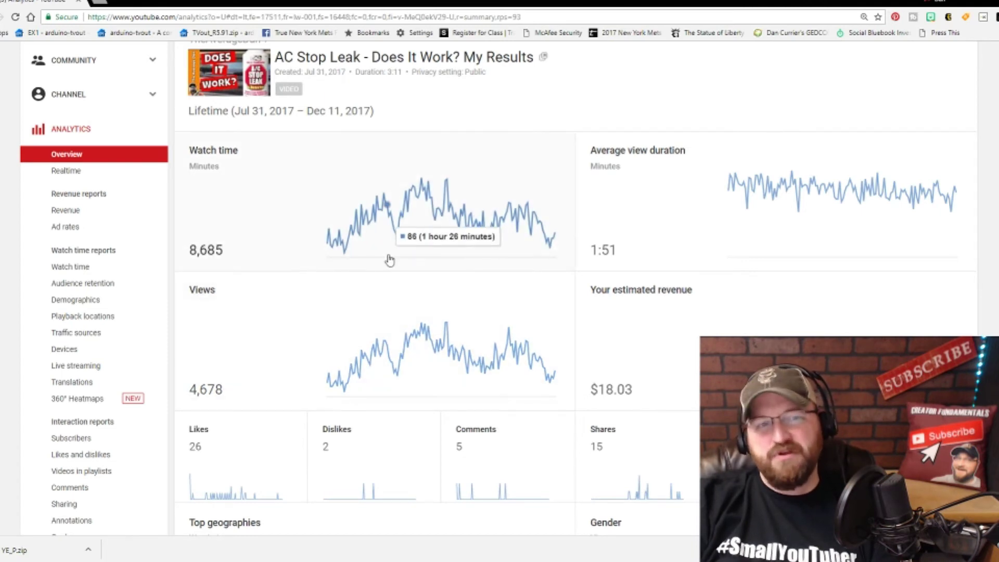
Step: Show the AC Stop Leak video's audience retention report and pause its auto-playing preview
{"action": "left_click", "coordinate": [104, 283]}
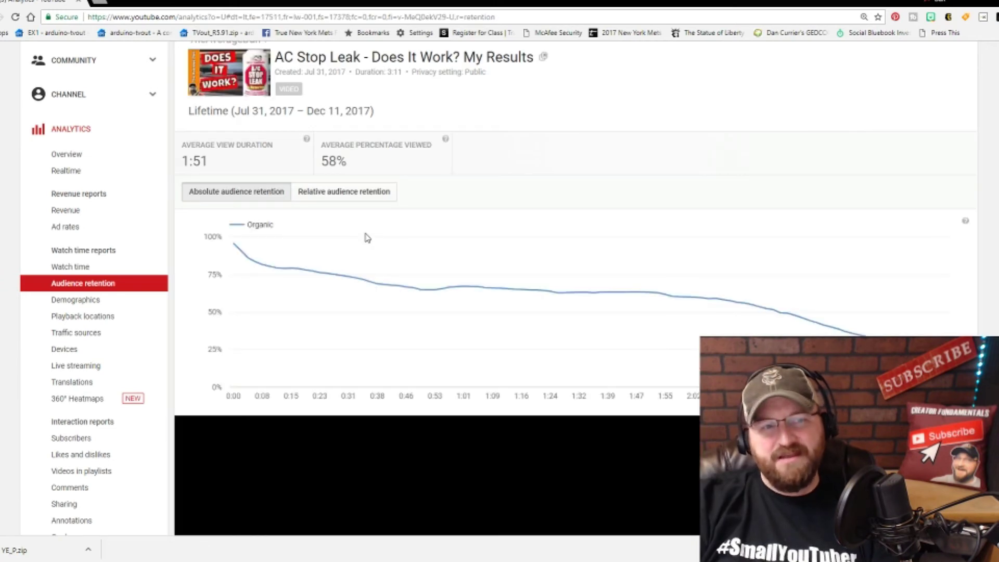
{"action": "scroll", "coordinate": [437, 381], "scroll_direction": "down", "scroll_amount": 4}
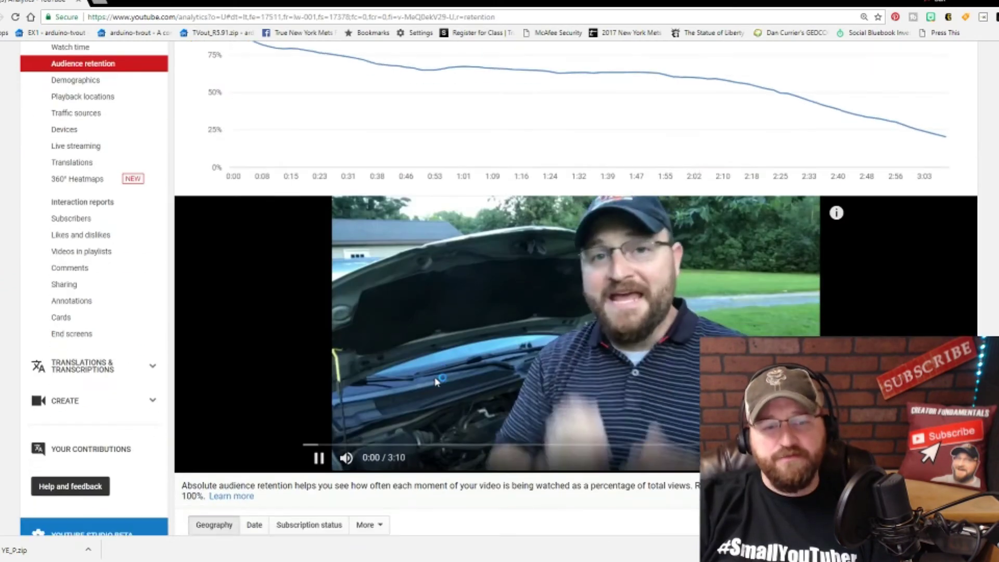
{"action": "left_click", "coordinate": [319, 468]}
{"action": "scroll", "coordinate": [404, 308], "scroll_direction": "up", "scroll_amount": 5}
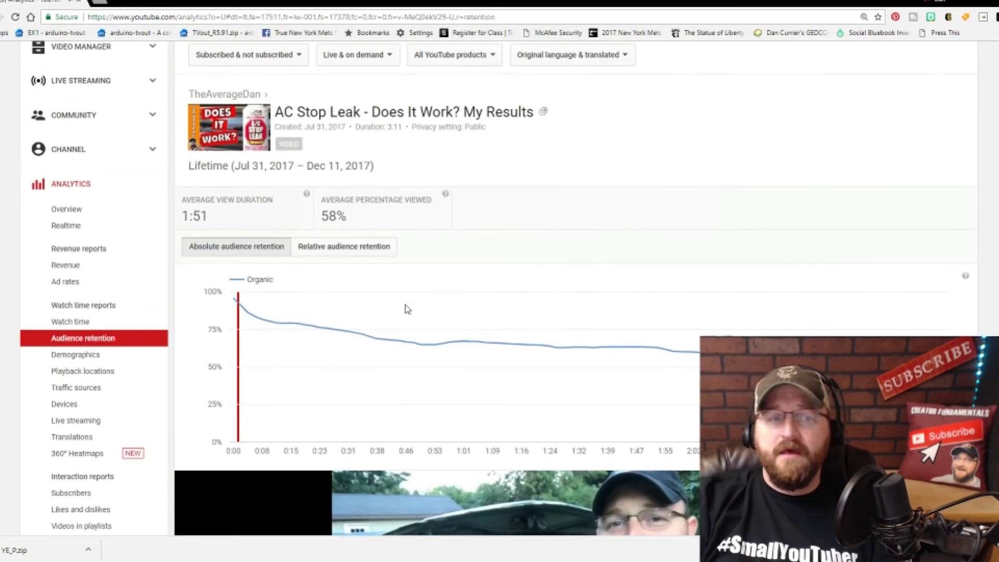
Step: Switch to relative audience retention and seek the video to around 1:48 via the chart
{"action": "left_click", "coordinate": [344, 255]}
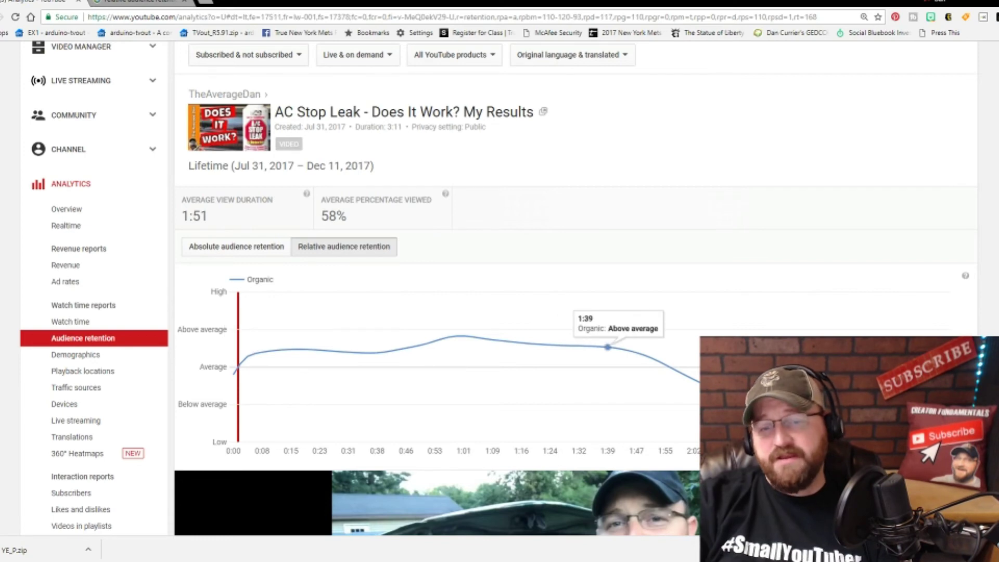
{"action": "left_click", "coordinate": [665, 364]}
{"action": "scroll", "coordinate": [677, 315], "scroll_direction": "down", "scroll_amount": 5}
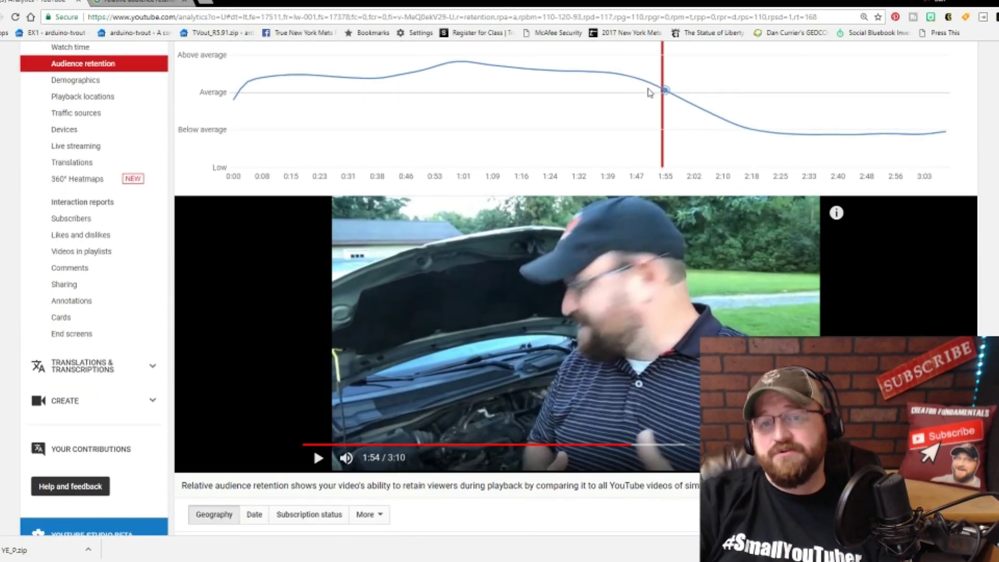
{"action": "left_click", "coordinate": [647, 82]}
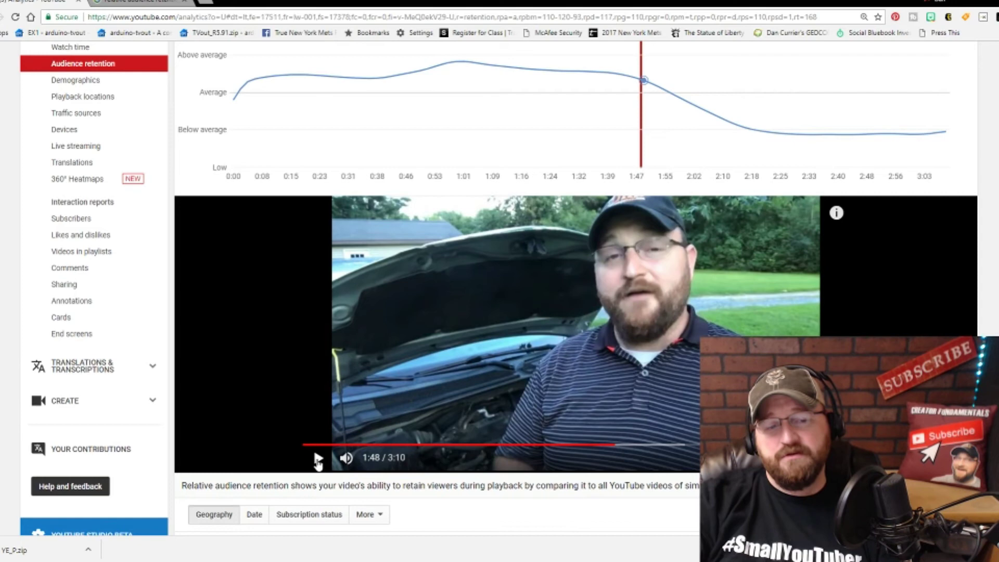
Step: Play the video from 1:48 and pause at 2:01, where retention drops below average
{"action": "scroll", "coordinate": [382, 423], "scroll_direction": "down", "scroll_amount": 2}
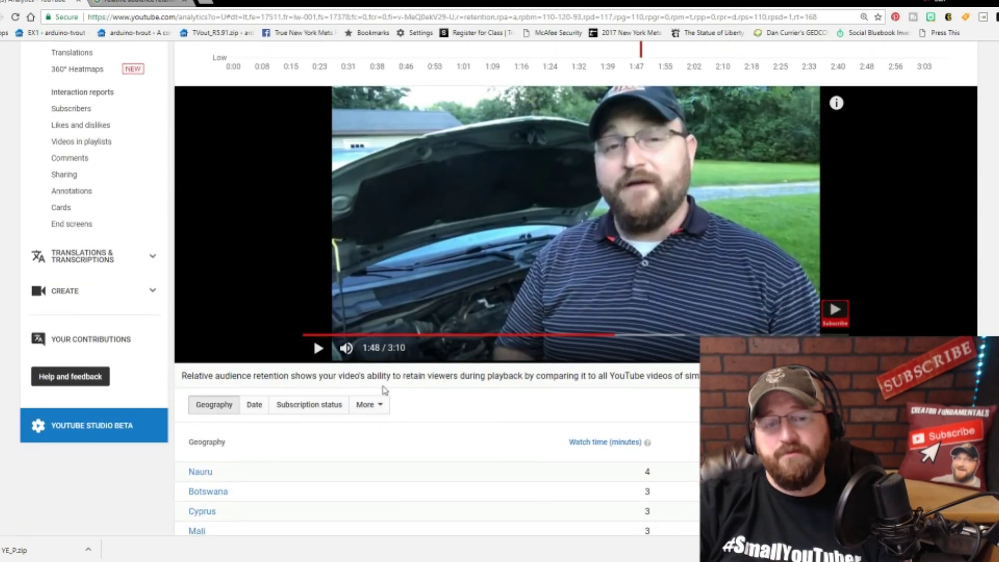
{"action": "scroll", "coordinate": [380, 419], "scroll_direction": "up", "scroll_amount": 1}
{"action": "left_click", "coordinate": [318, 403]}
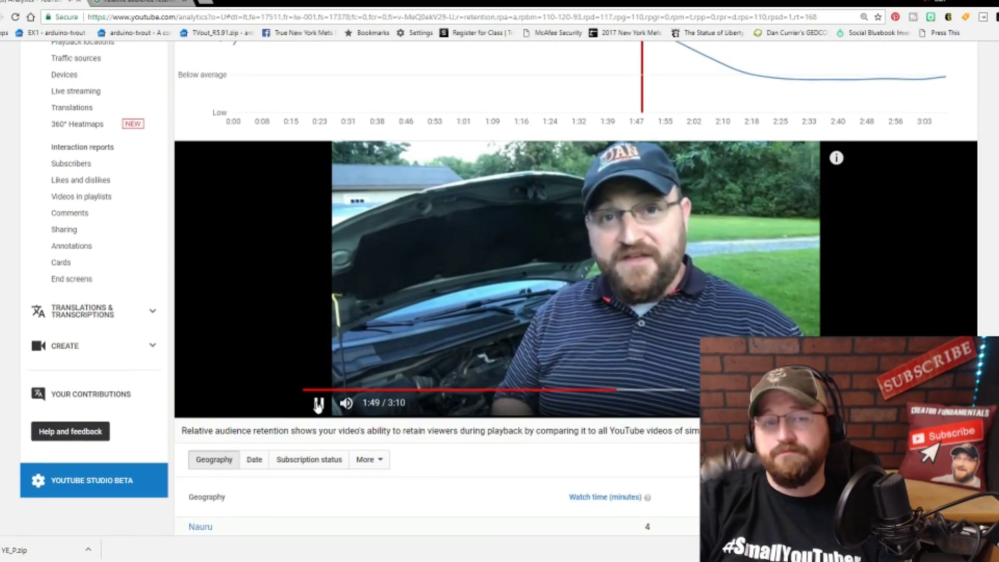
{"action": "scroll", "coordinate": [338, 408], "scroll_direction": "up", "scroll_amount": 1}
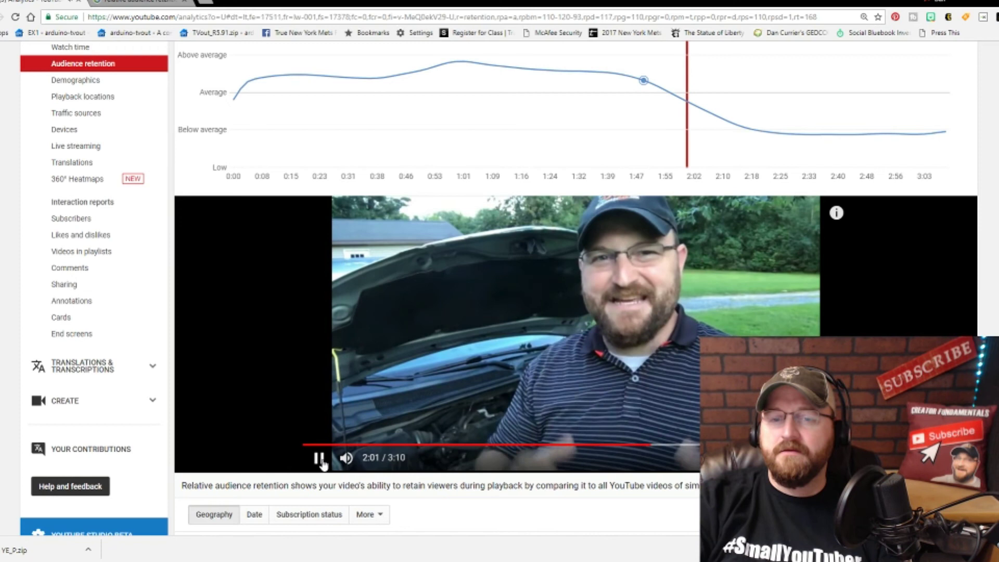
{"action": "left_click", "coordinate": [319, 458]}
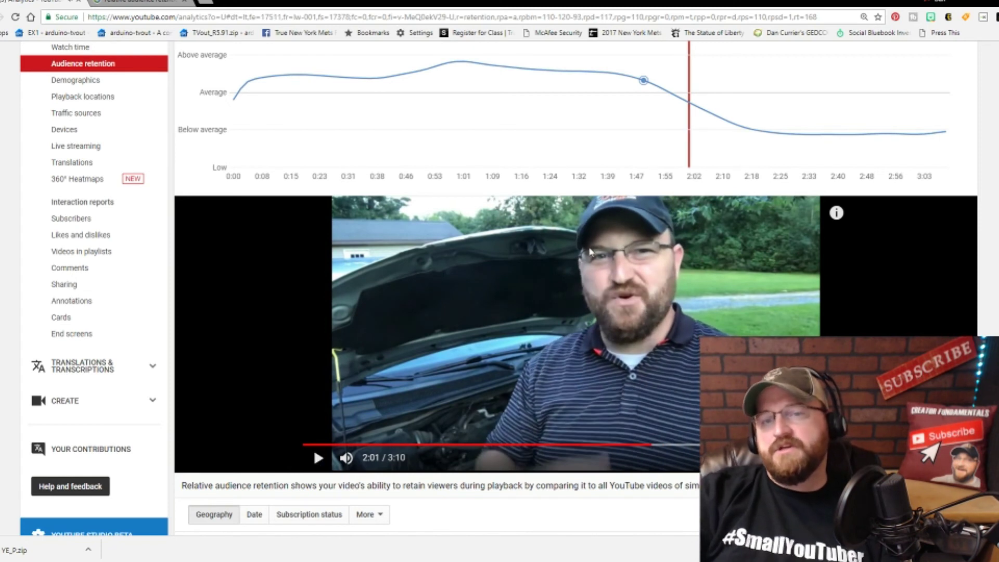
{"action": "mouse_move", "coordinate": [656, 90]}
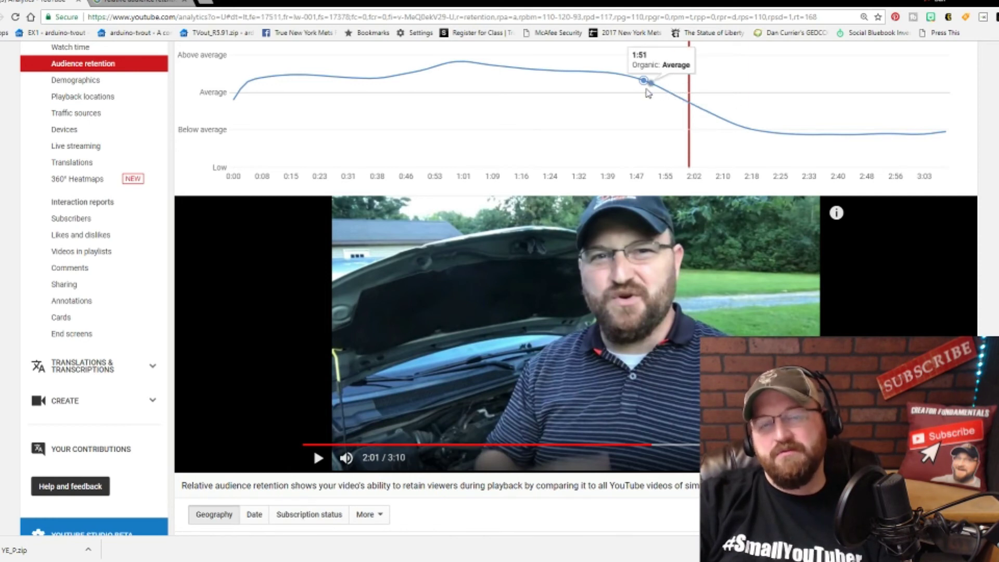
{"action": "mouse_move", "coordinate": [872, 131]}
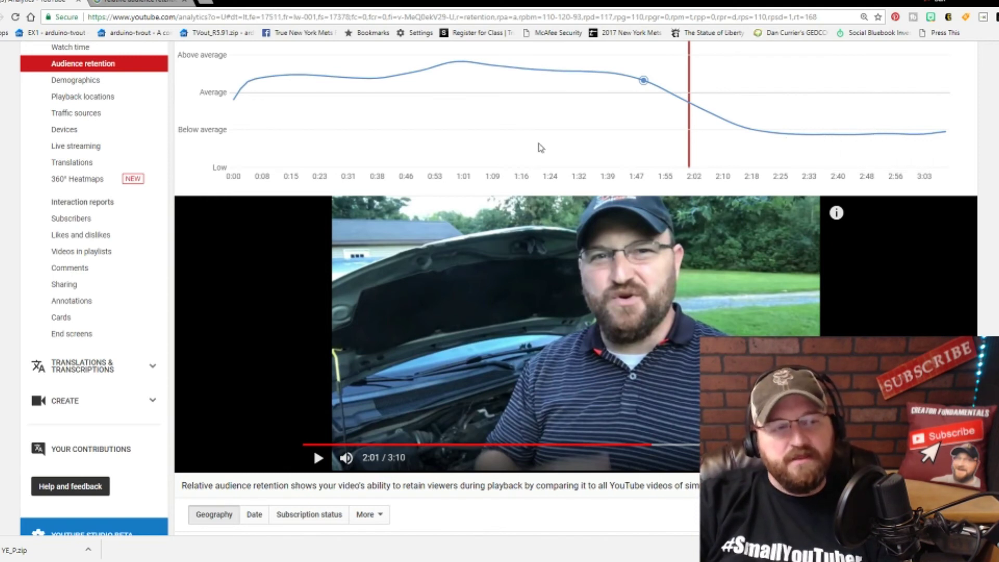
{"action": "scroll", "coordinate": [542, 147], "scroll_direction": "up", "scroll_amount": 1}
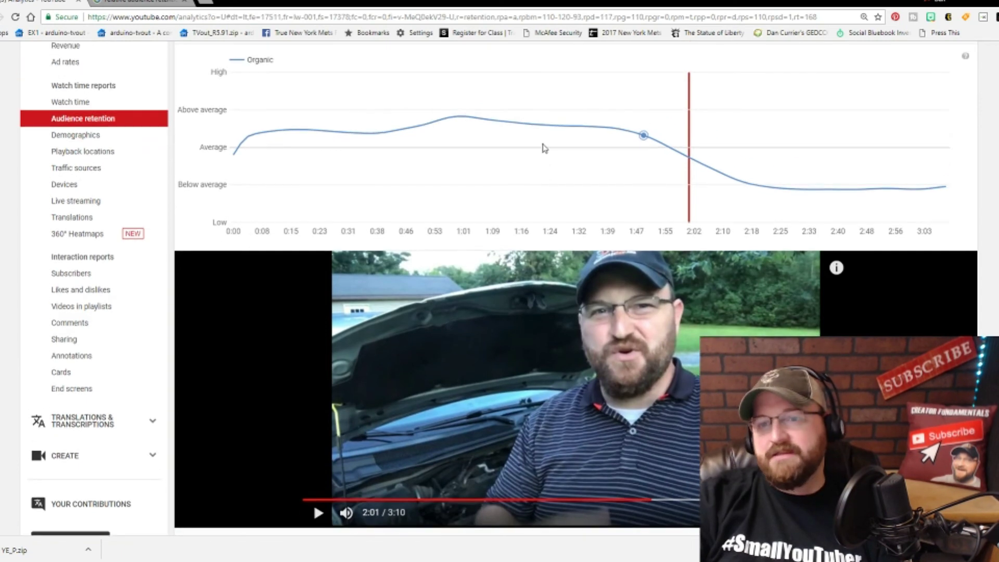